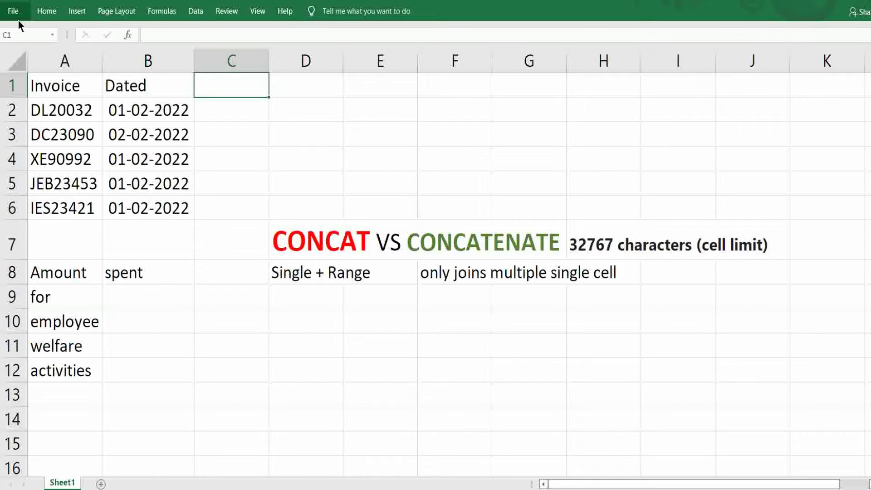
Step: Check the Invoice and Dated headers in A1 and B1, then move to cell C2
key(Down)
key(Up)
key(Left)
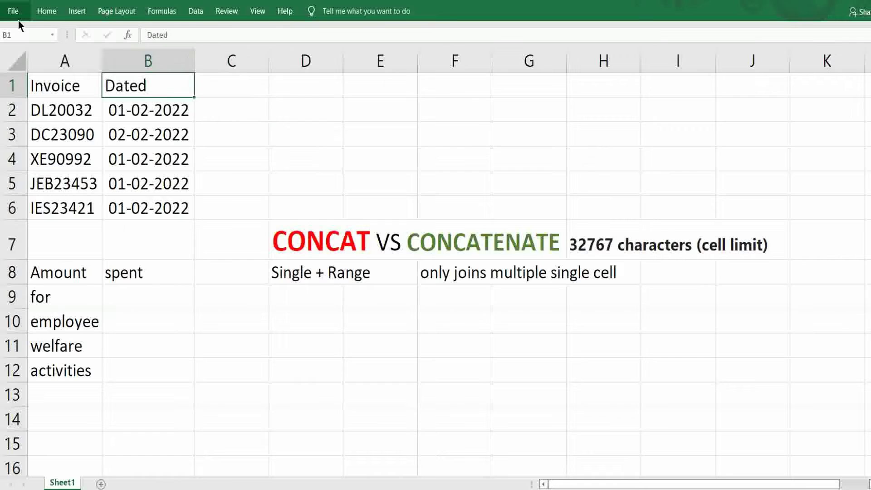
key(Left)
key(Down)
key(Up)
key(Right)
key(Down)
key(Right)
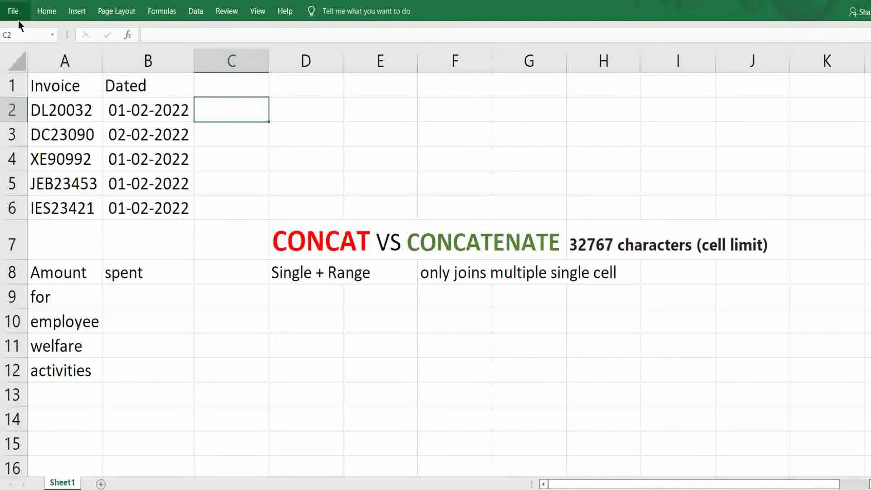
Step: Start a CONCATENATE formula in C2 with absolute $A$1 followed by a space
text(=con)
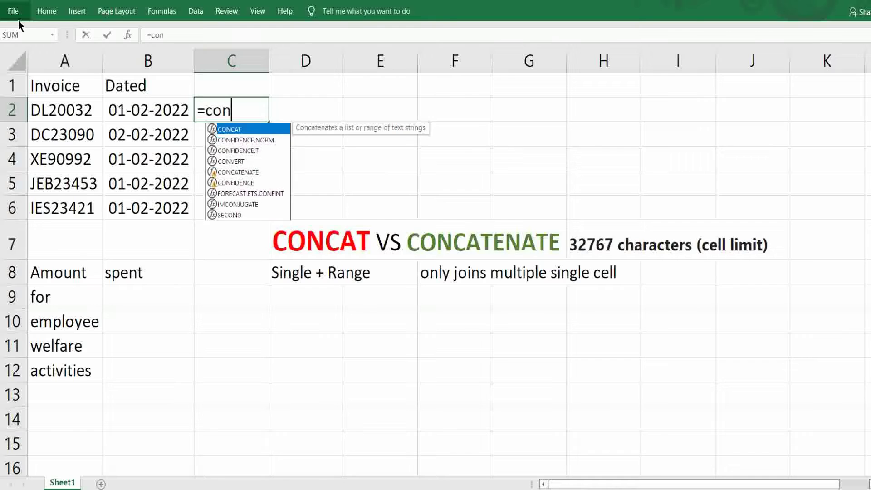
text(catenate)
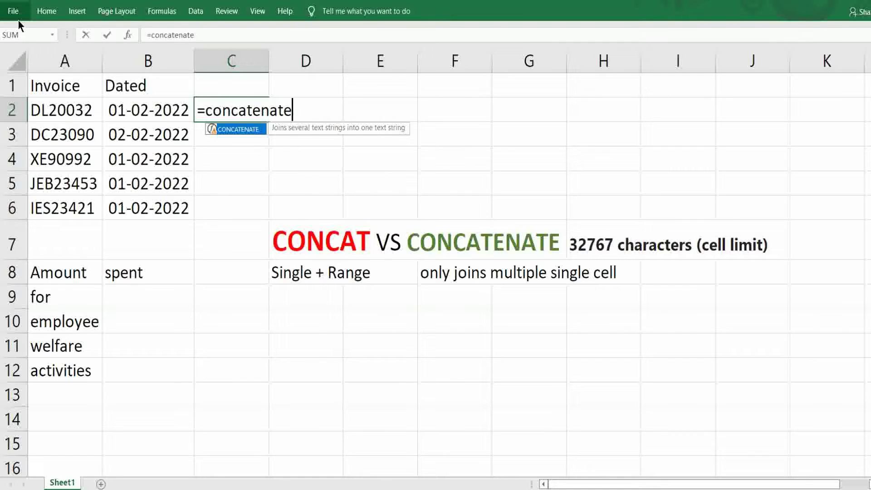
text(()
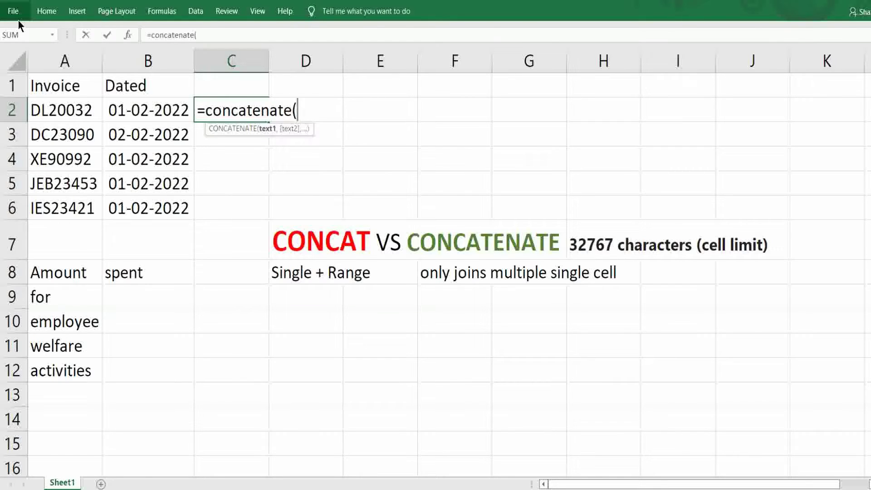
key(Left)
key(Left)
key(Up)
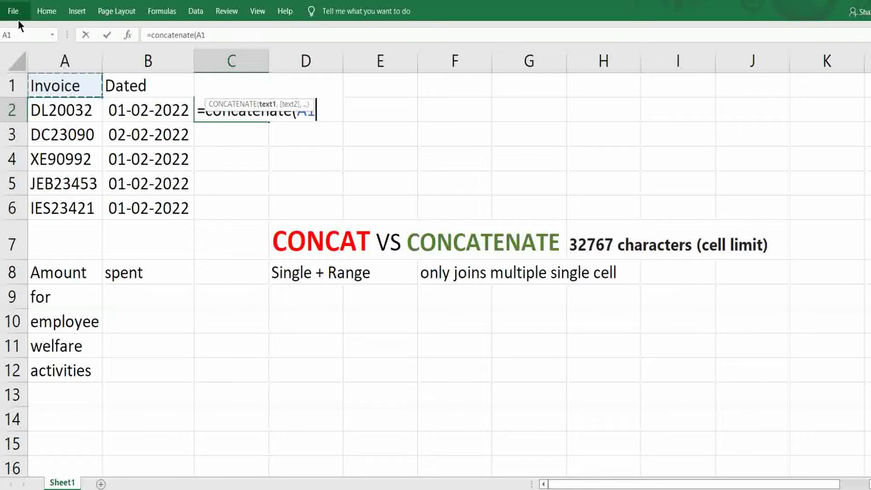
key(F4)
text($A$1,)
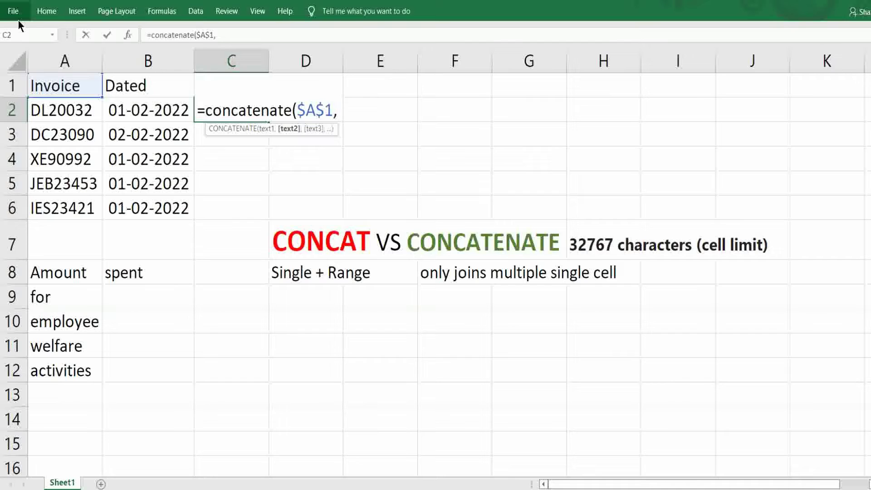
text(")
text( ")
text(,)
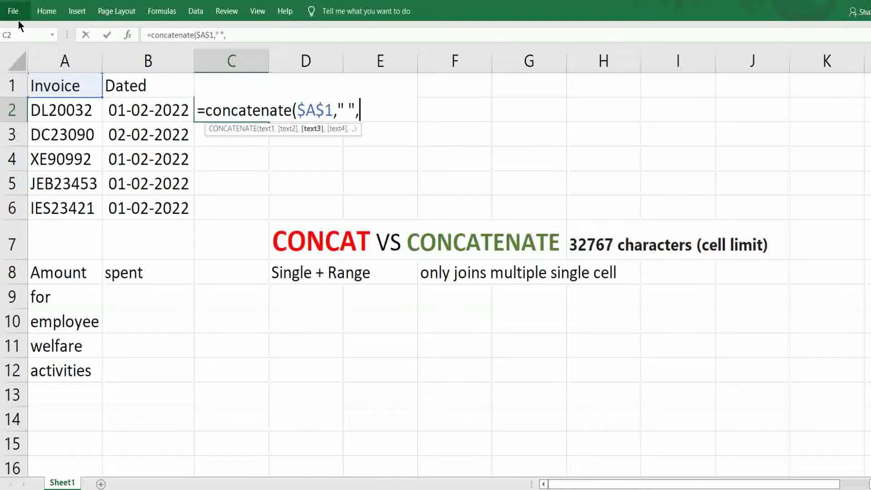
Step: Add A2, absolute $B$1 and B2, space-separated, to give Invoice DL20032 Dated 01-02-2022
click(57, 112)
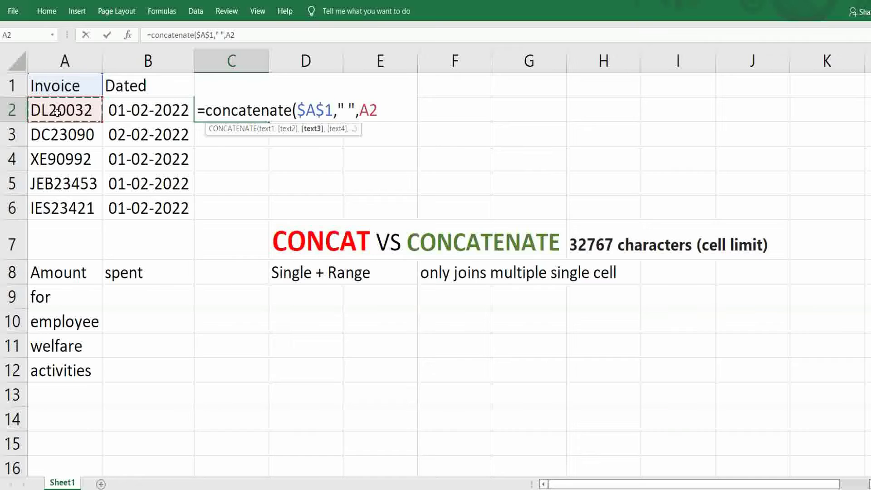
text(,")
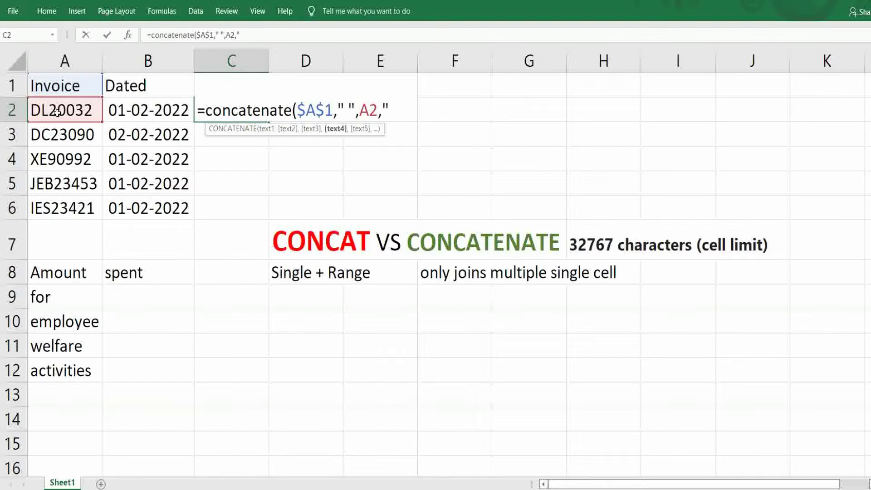
text( ",)
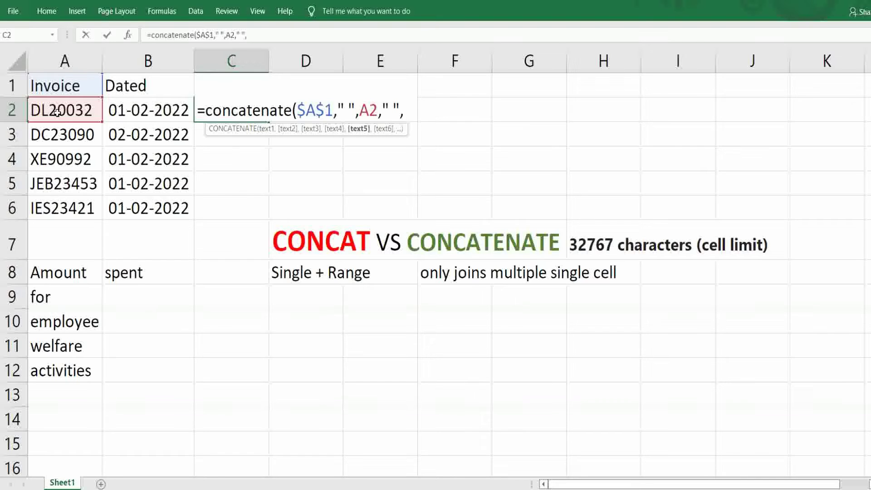
click(150, 87)
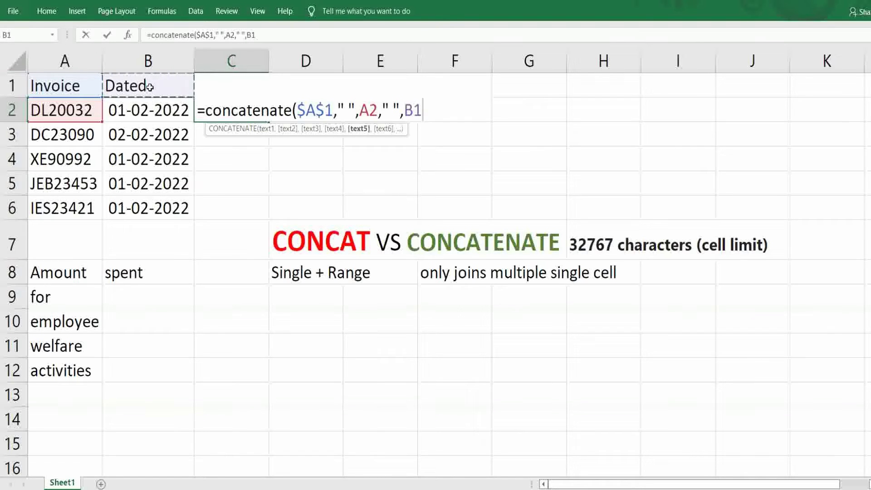
key(F4)
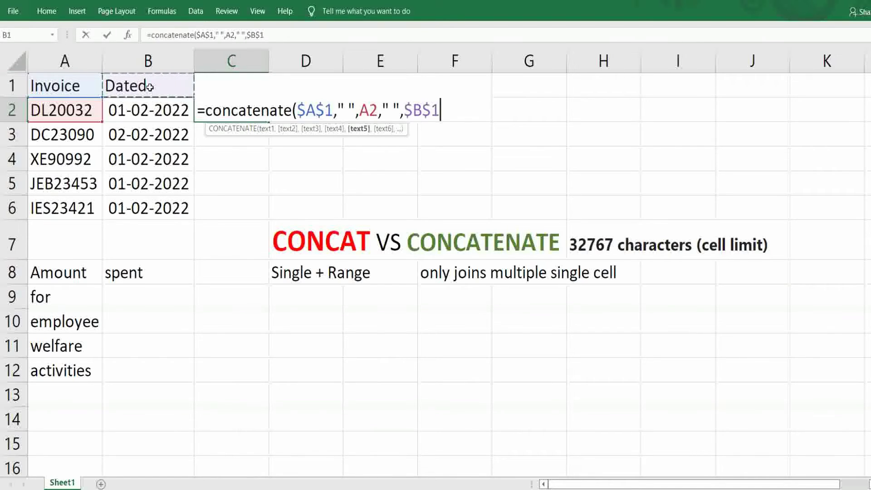
text(,)
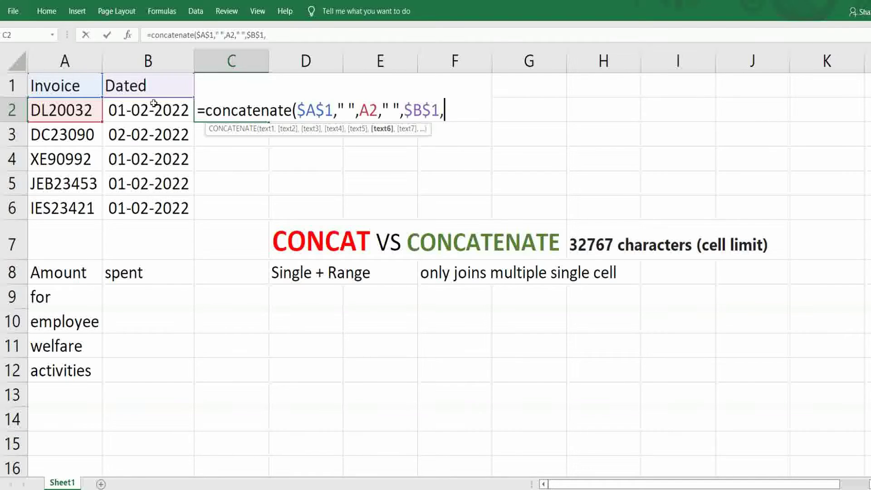
text(" ")
text(,)
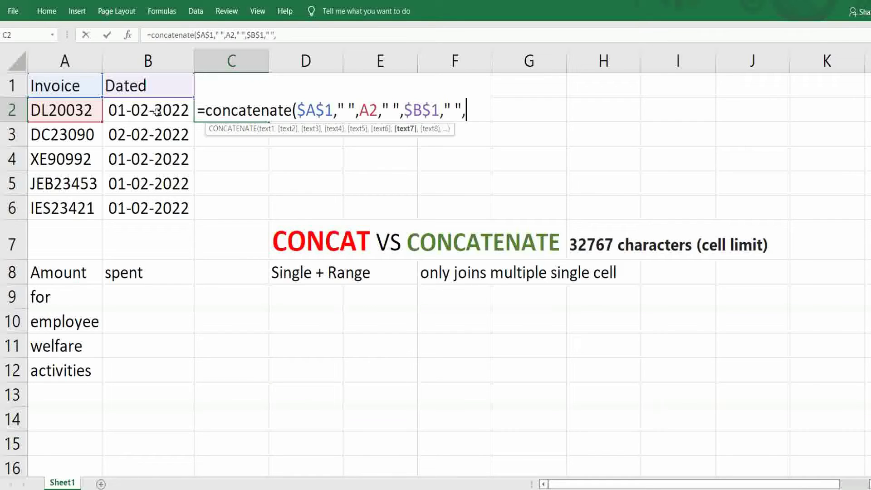
click(156, 111)
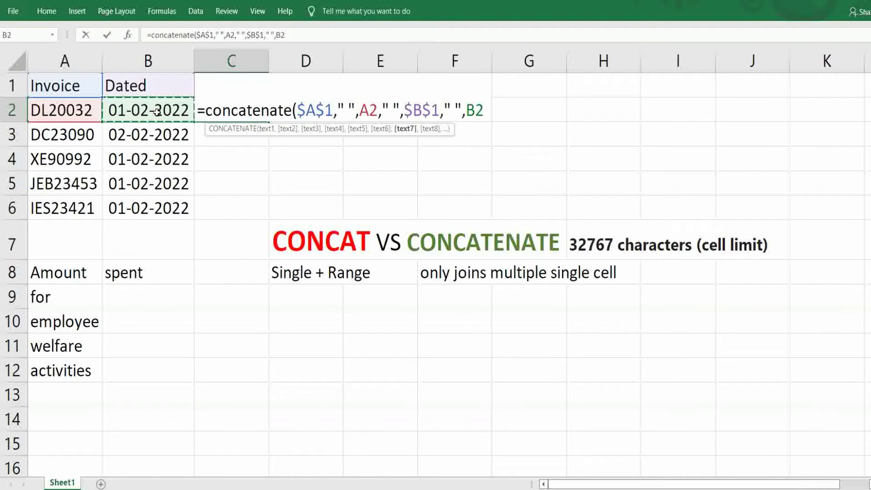
text())
key(Return)
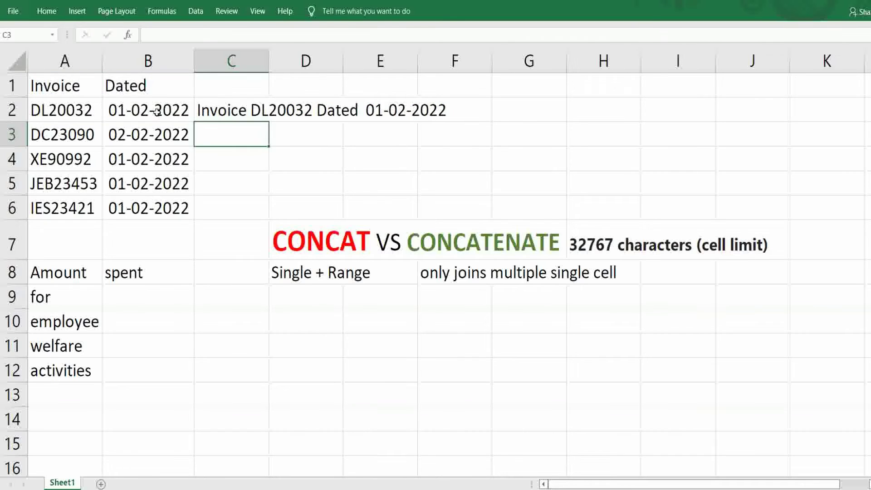
Step: Fill the C2 joining formula down to C6, then begin a new =CONCATENATE( in C2
key(Up)
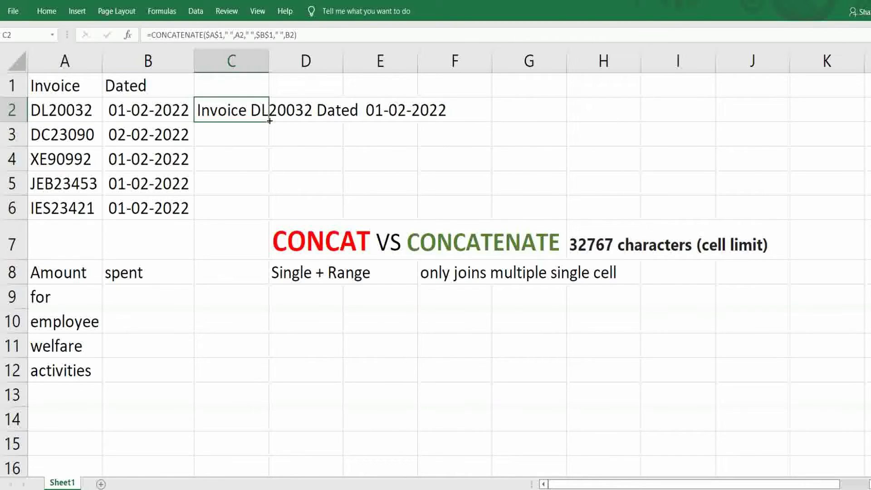
drag(269, 121, 258, 214)
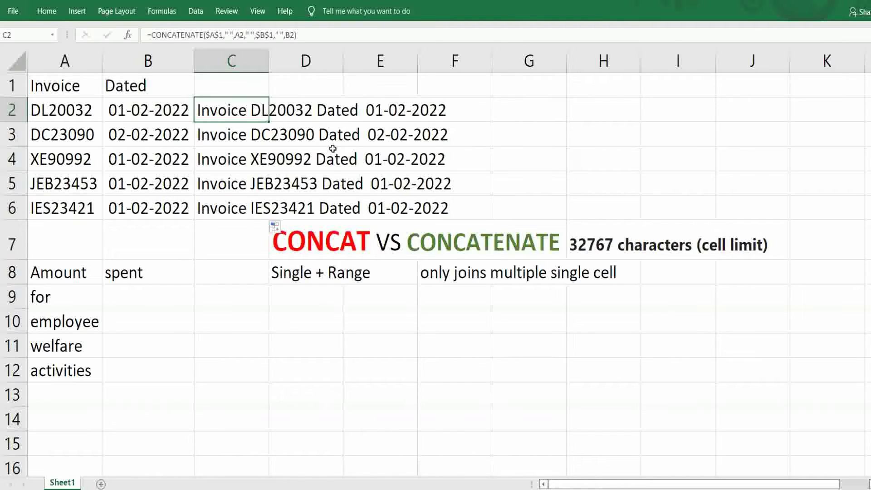
text(=conca)
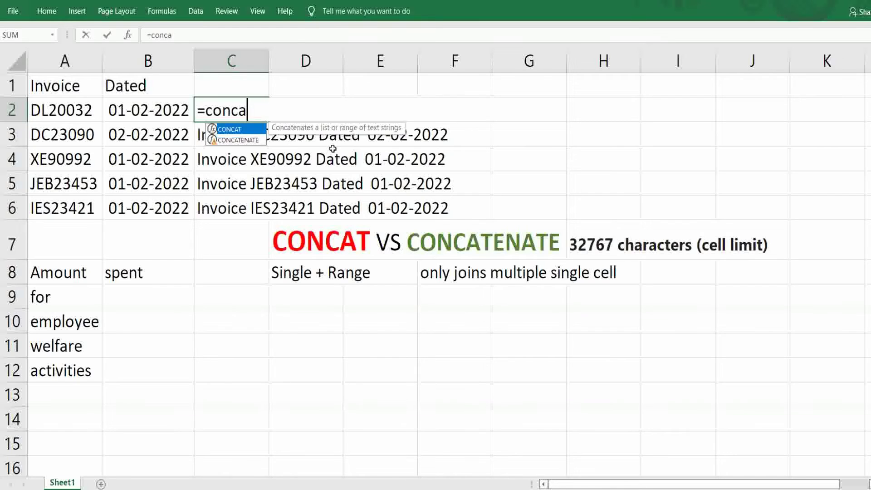
text(tenate)
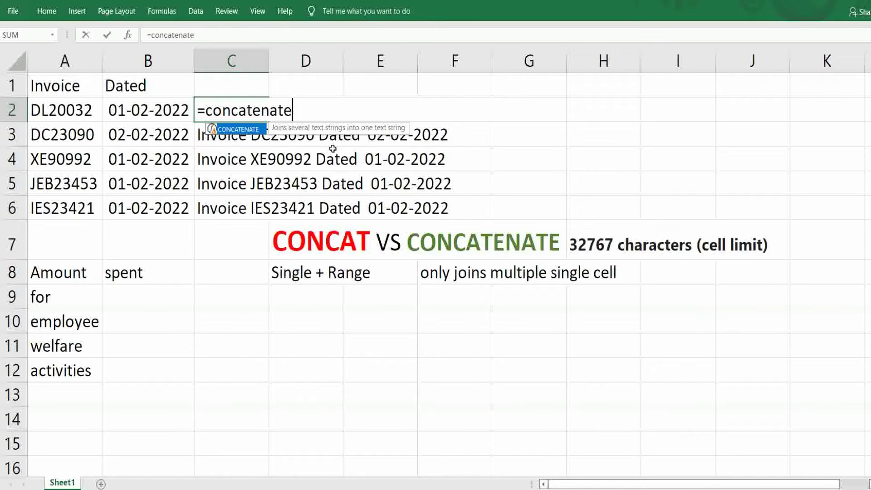
text(()
Step: Enter =CONCATENATE(A1:A2,B1:B2) in C2, then select C2:C6
key(Up)
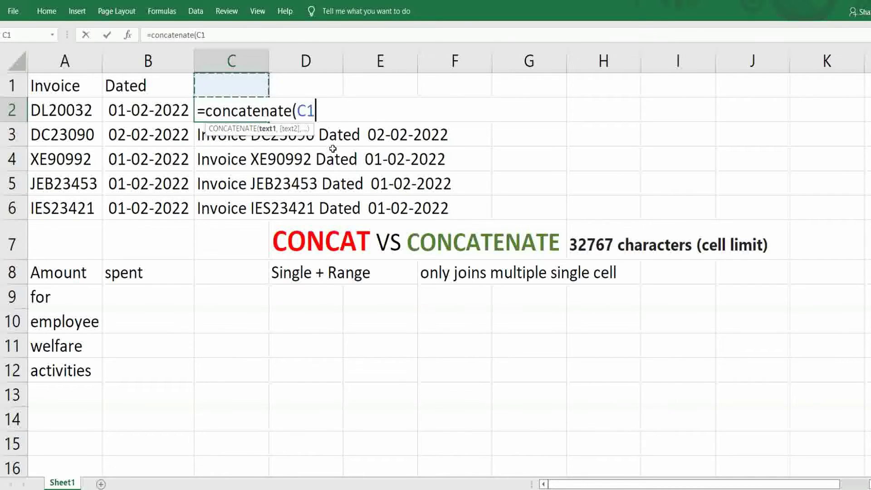
key(Left)
key(Left)
key(shift+Down)
text(,)
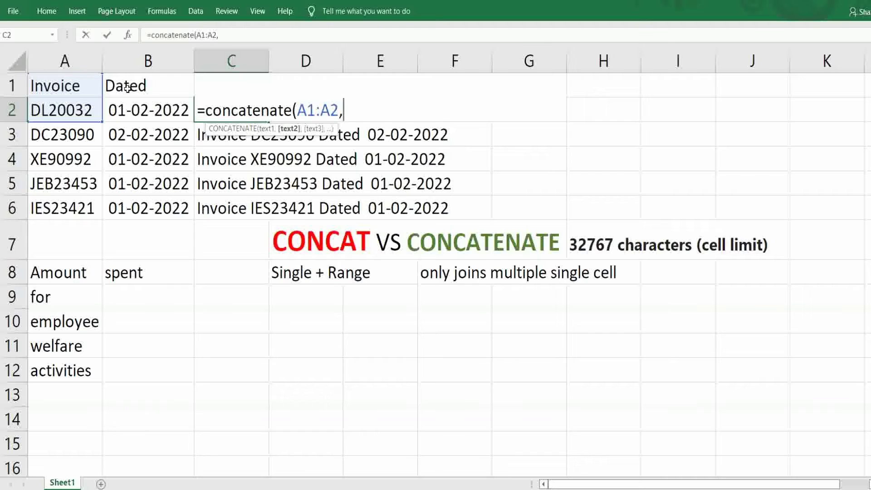
drag(127, 88, 129, 108)
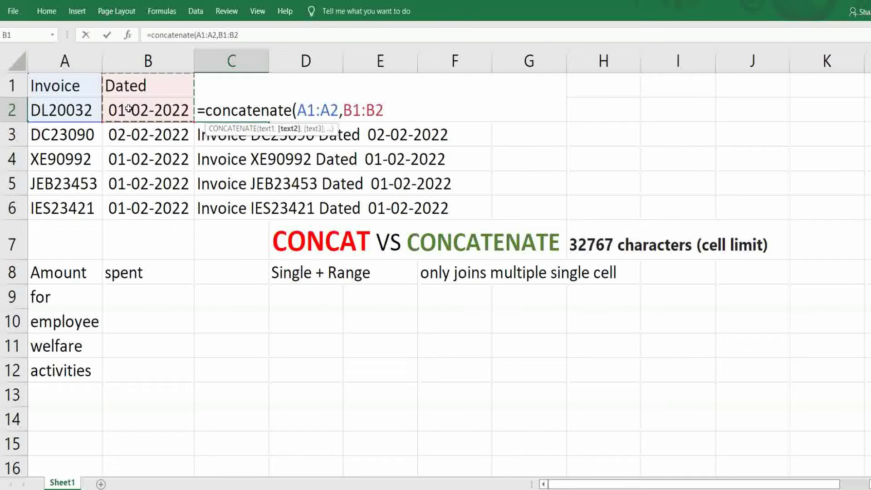
text())
key(Return)
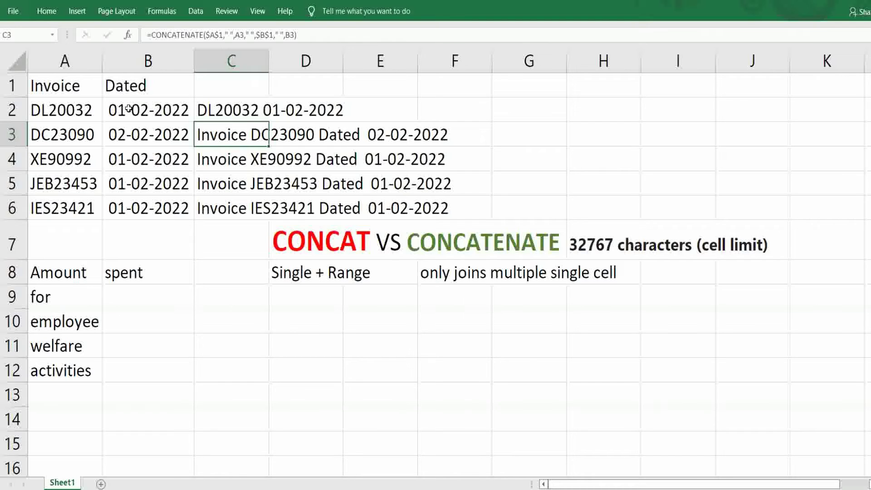
key(Up)
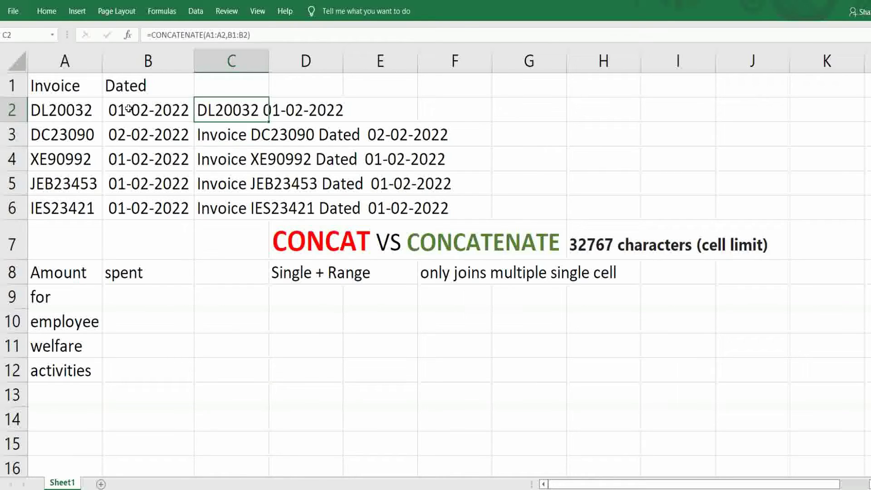
key(shift+Down)
key(shift+Down)
key(shift+Down)
key(shift+Down)
Step: Clear the contents of C2:C6 and return to C2
key(Delete)
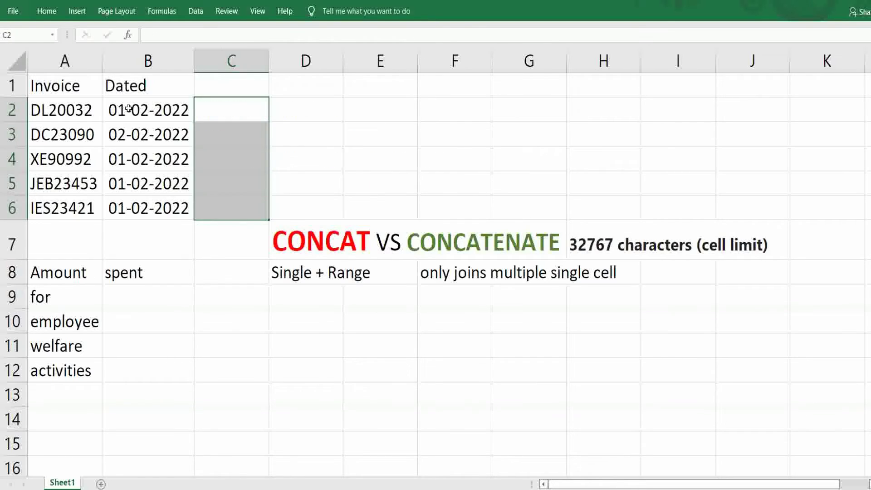
key(Right)
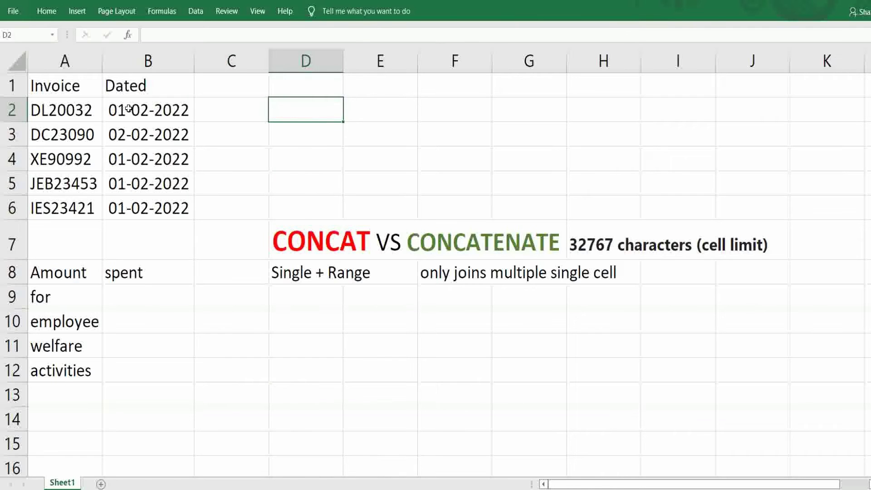
key(Left)
Step: Enter =CONCAT(A1:A2,B1:B2) in C2, showing InvoiceDL20032Dated 01-02-2022
text(=conca)
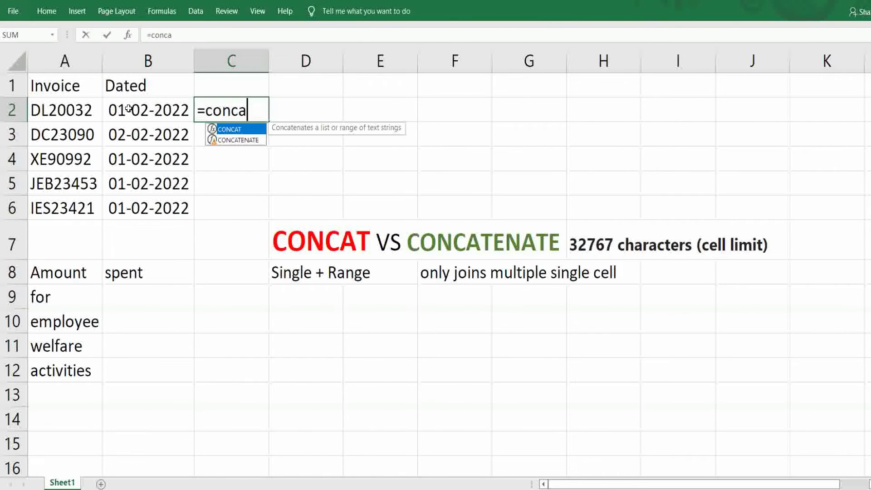
text(t()
click(129, 108)
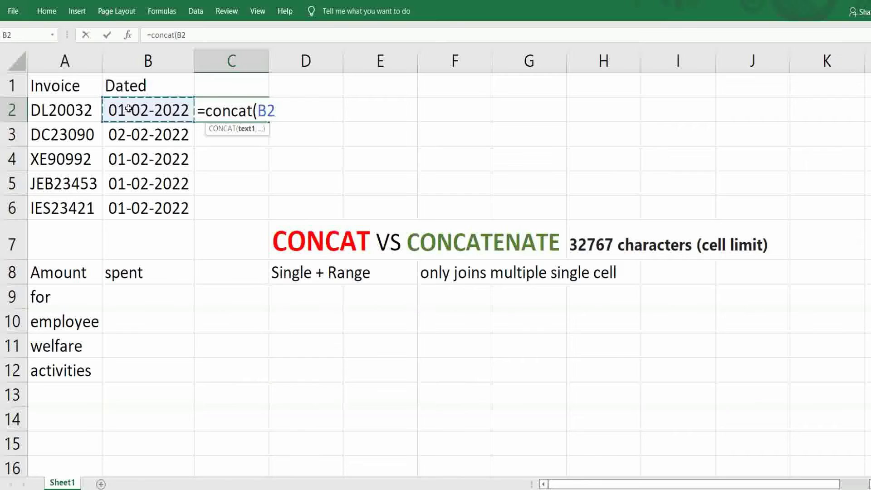
key(Left)
key(Up)
key(shift+Down)
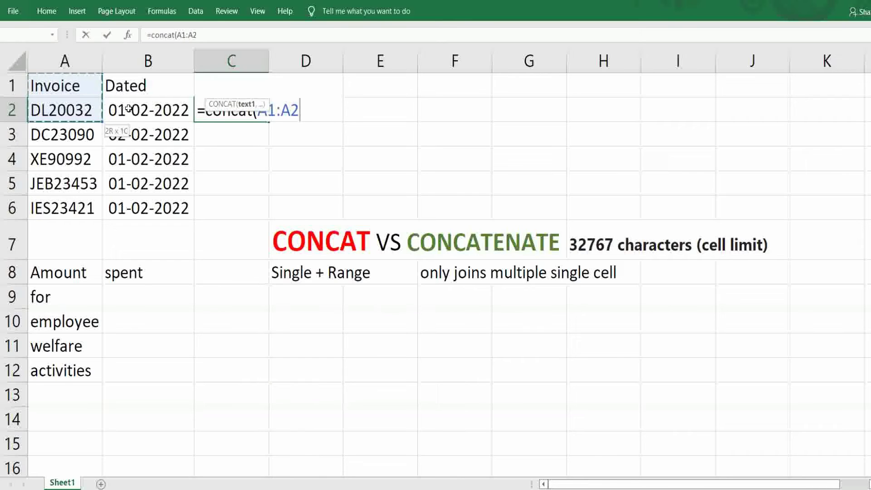
text(,)
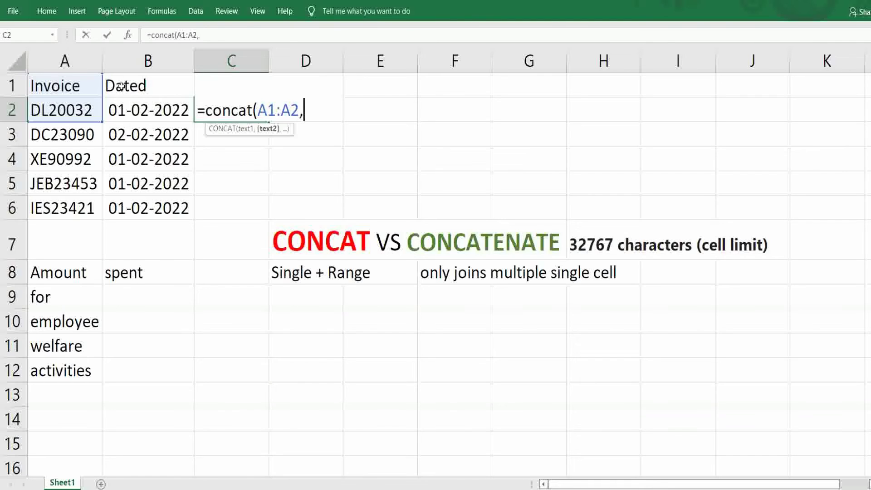
drag(121, 86, 122, 105)
text())
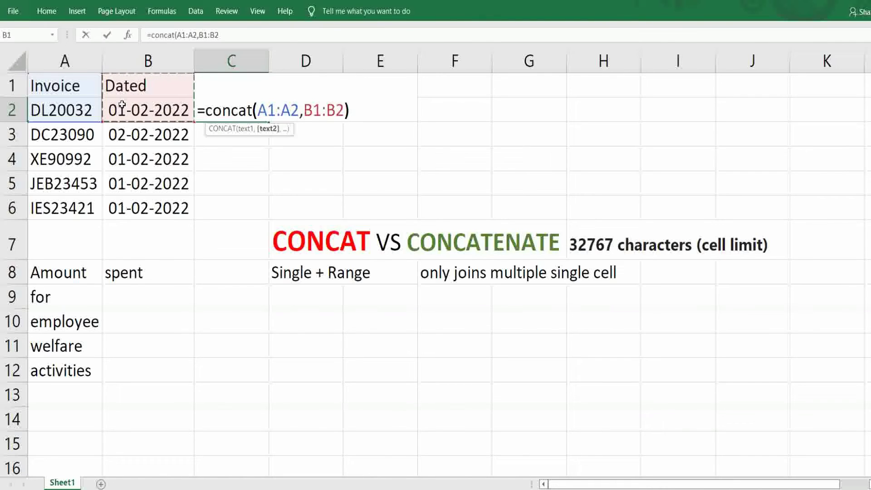
key(Return)
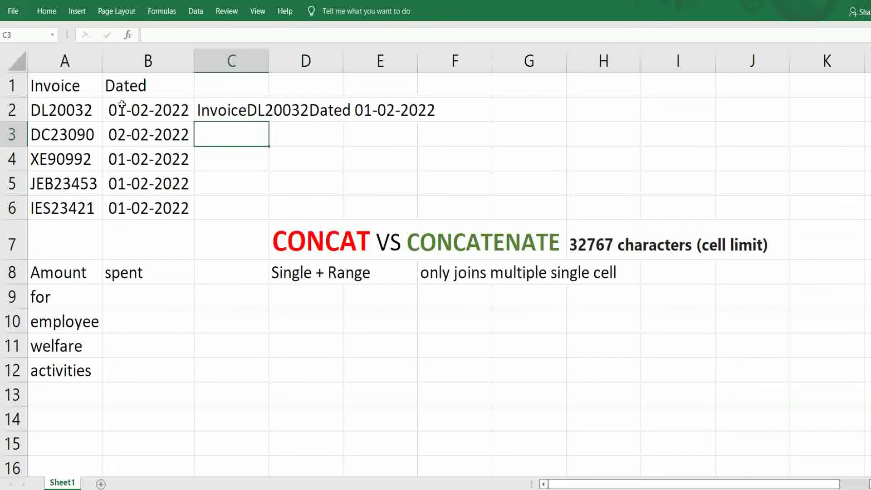
key(Down)
Step: Enter =CONCAT(A8:B8,A9:A12,".") in B13 to form the employee-welfare sentence with a full stop
key(Down)
key(Down)
key(Down)
key(Down)
key(Down)
key(Down)
key(Down)
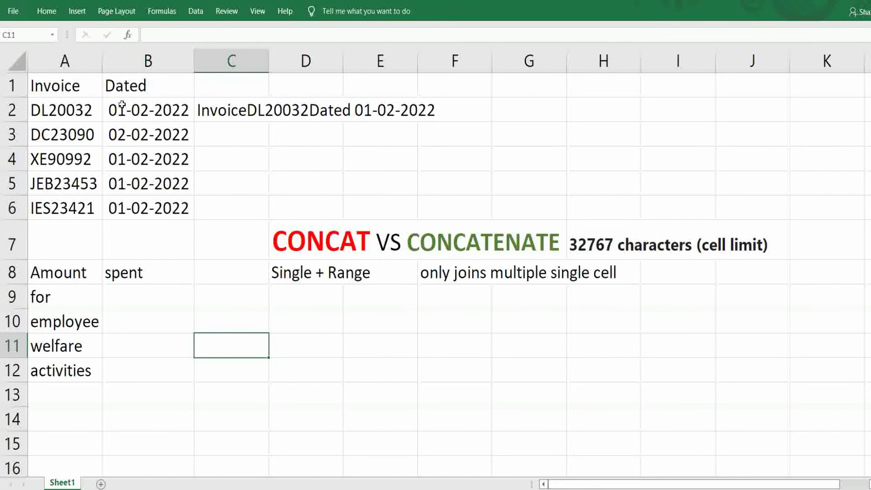
key(Down)
key(Down)
key(Left)
text(=)
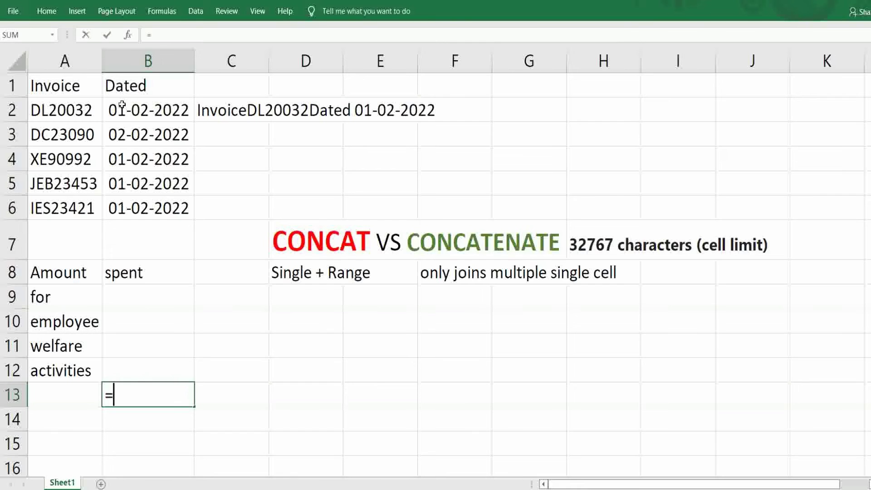
text(concat(A8)
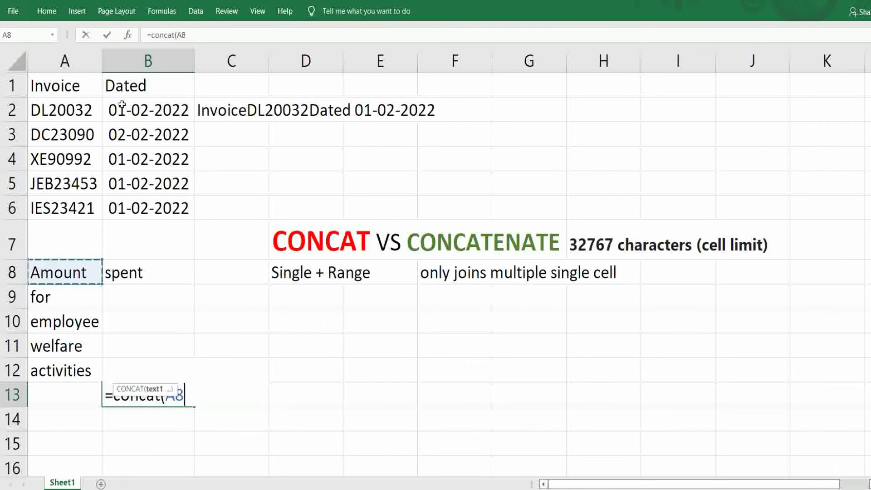
text(:B8,)
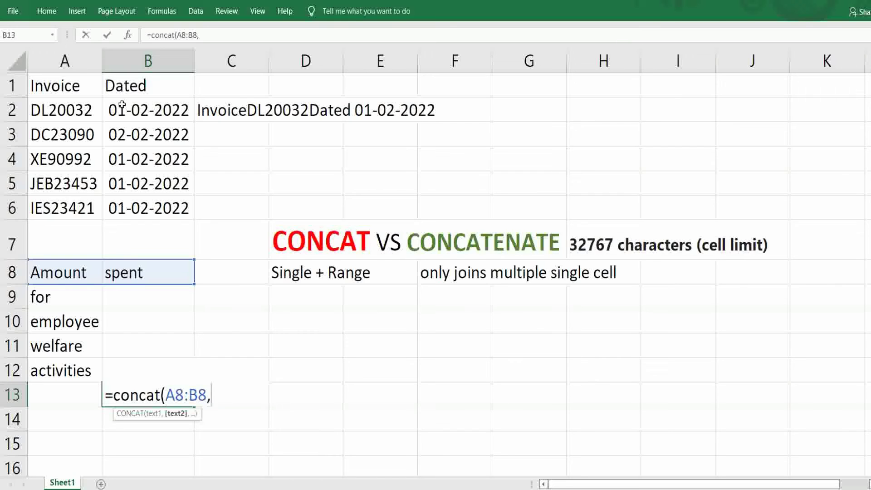
click(54, 297)
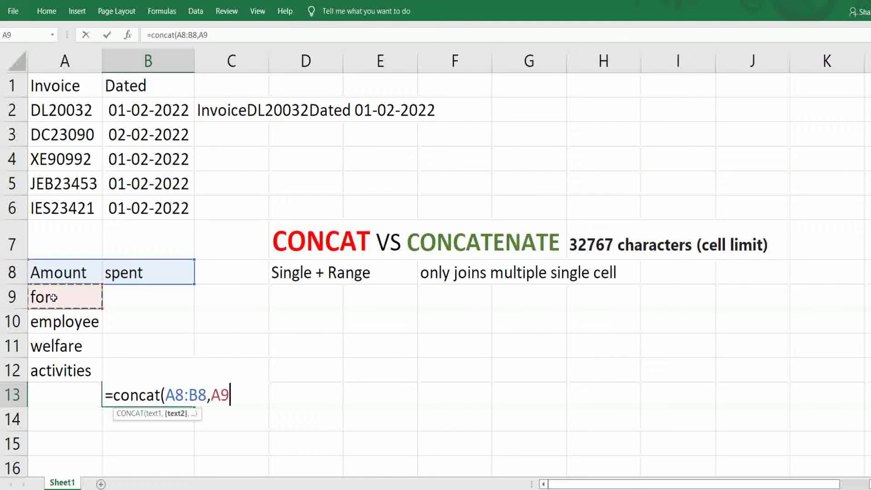
key(shift+Down)
key(shift+Down)
key(shift+Down)
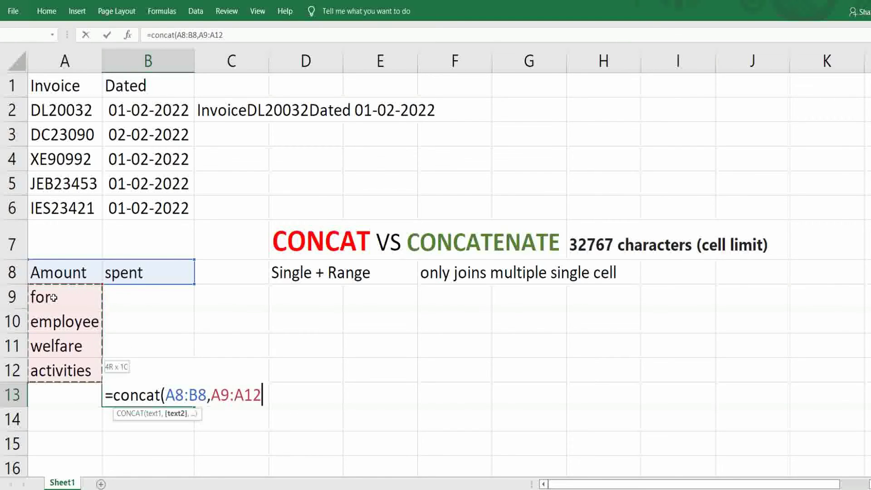
text(,".")
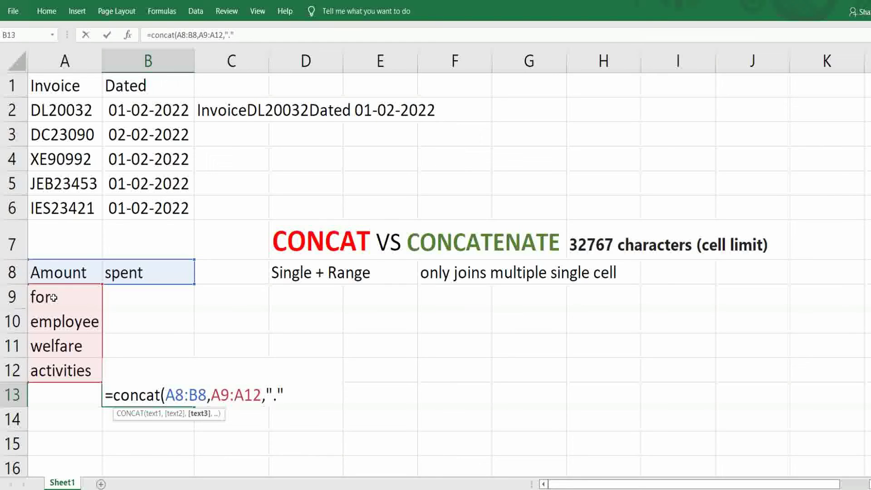
text())
key(Return)
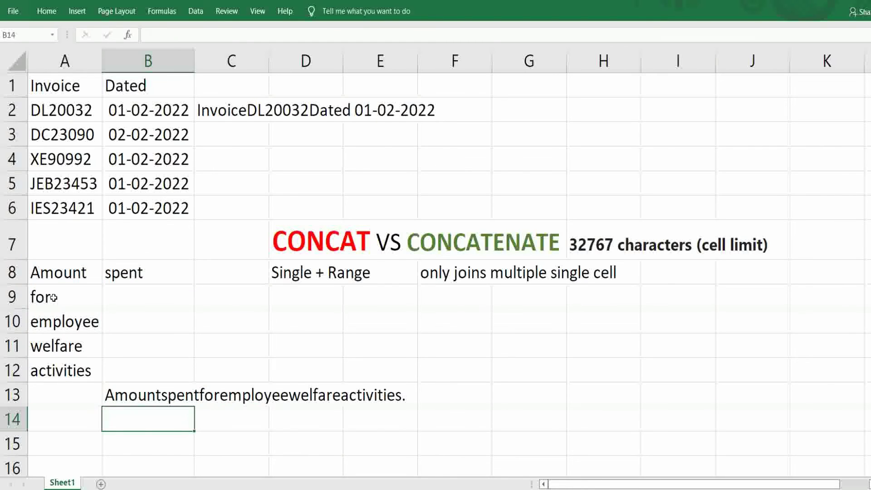